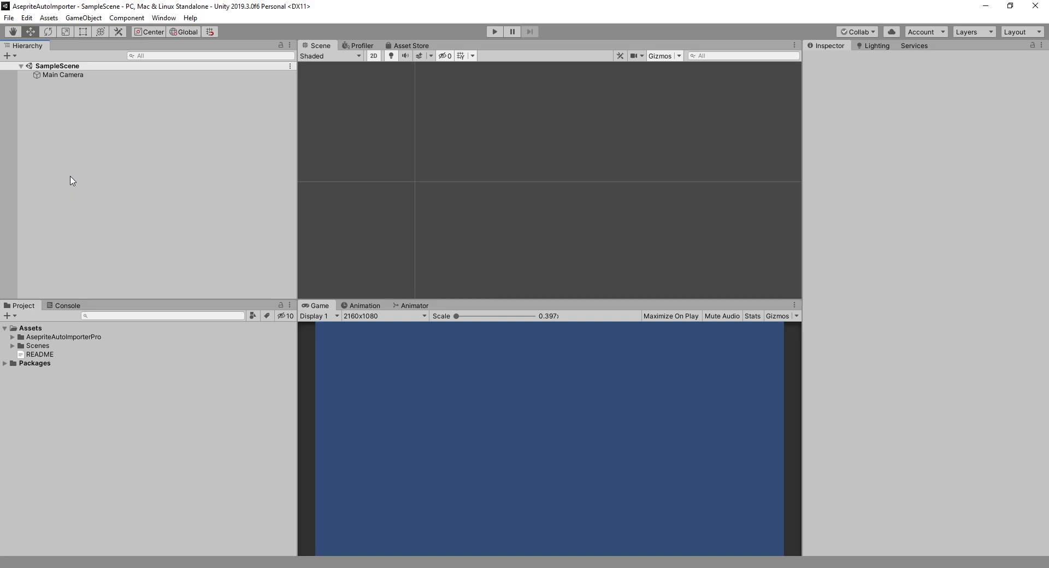
# Select the AsepriteAutoImporterPro folder under Assets in the Project window.
pyautogui.click(75, 337)
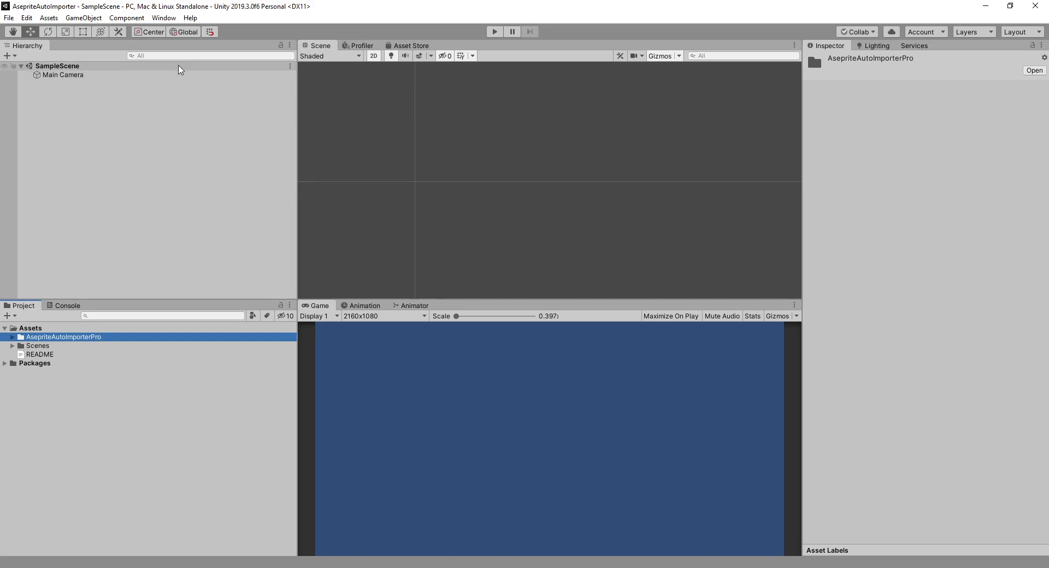
# Replace the Aseprite Auto Importer executable path with the suggested C:\Program Files\Aseprite\Aseprite.exe.
pyautogui.click(164, 17)
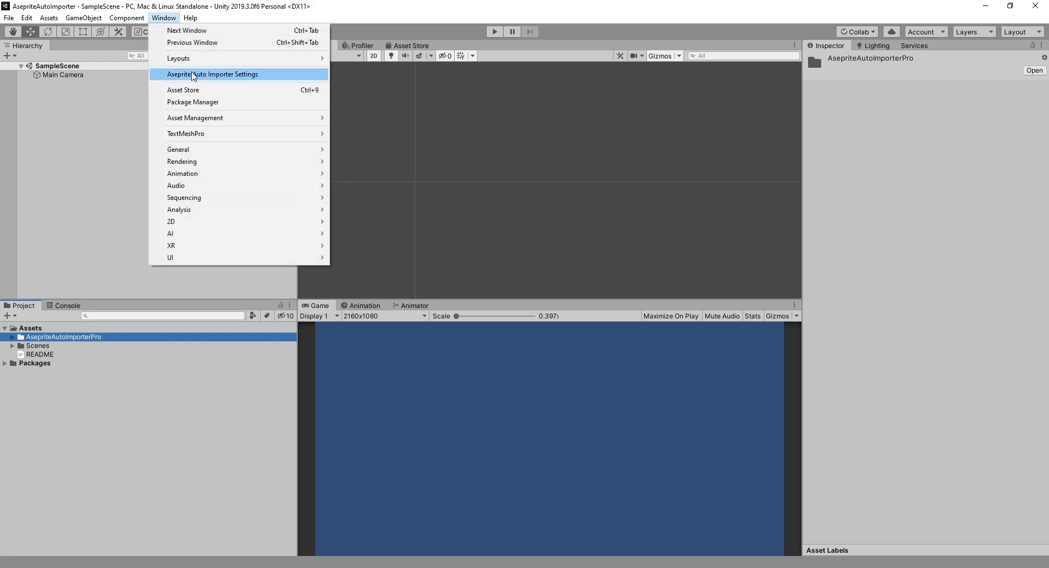
pyautogui.click(194, 74)
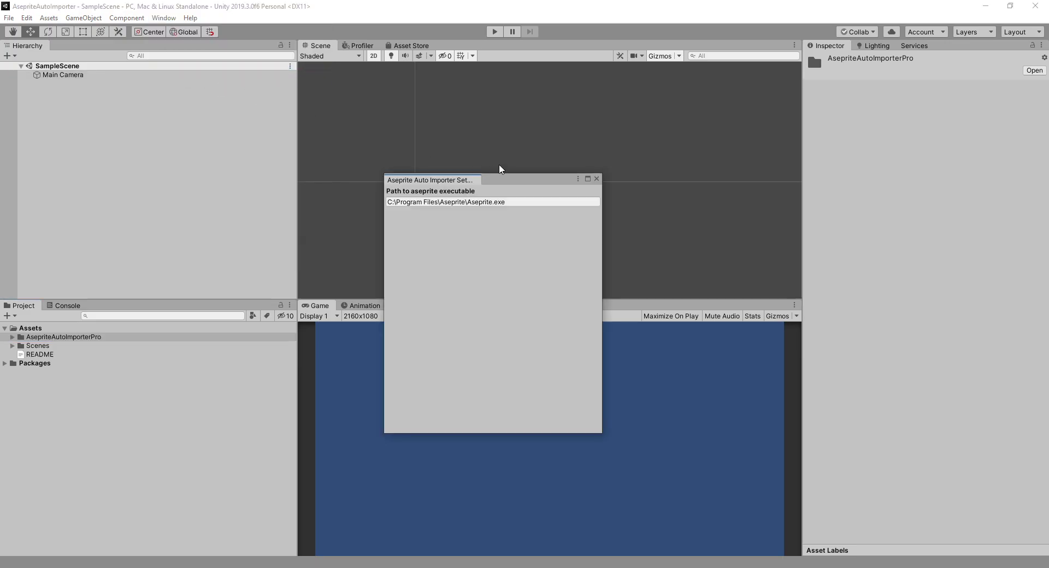
pyautogui.click(519, 201)
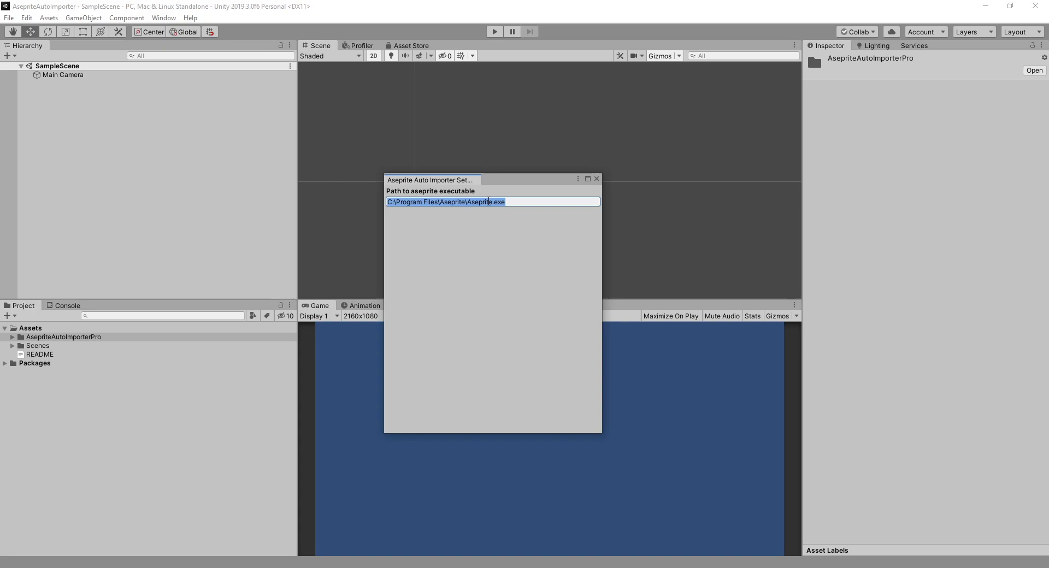
pyautogui.press('BackSpace')
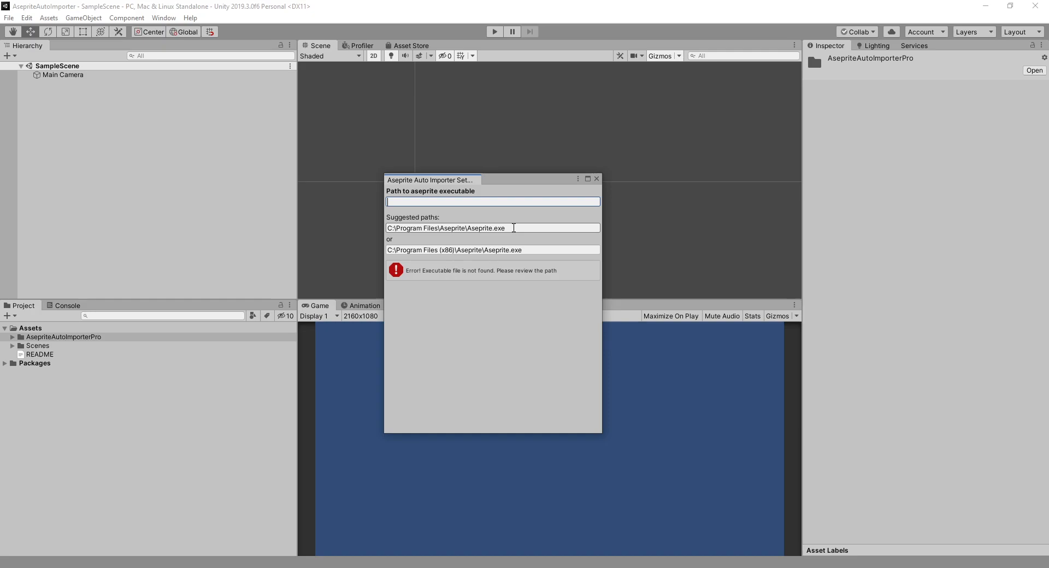
pyautogui.click(514, 228)
pyautogui.rightClick(513, 227)
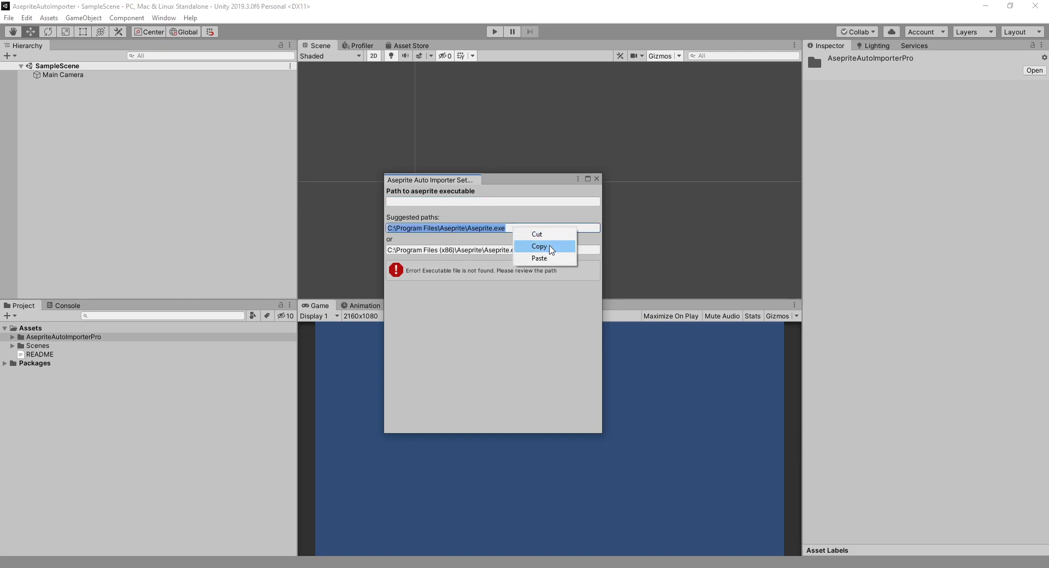
pyautogui.click(541, 247)
pyautogui.rightClick(417, 202)
pyautogui.click(440, 236)
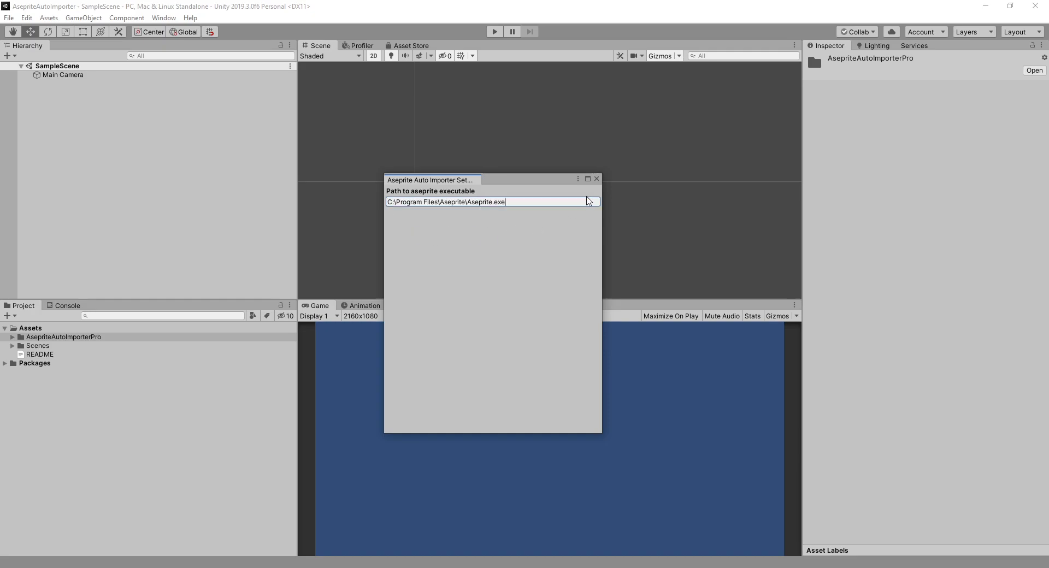
pyautogui.click(596, 179)
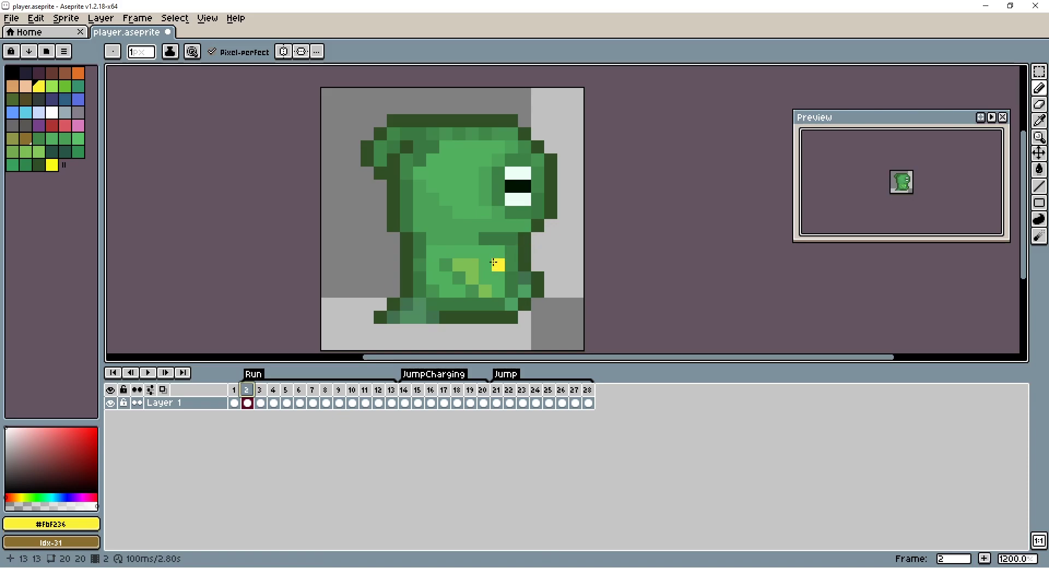
# Preview the Run animation and set the JumpCharging tag to ping-pong playback.
pyautogui.scroll(-3, 483, 267)
pyautogui.scroll(4, 483, 266)
pyautogui.scroll(-3, 483, 267)
pyautogui.scroll(2, 482, 266)
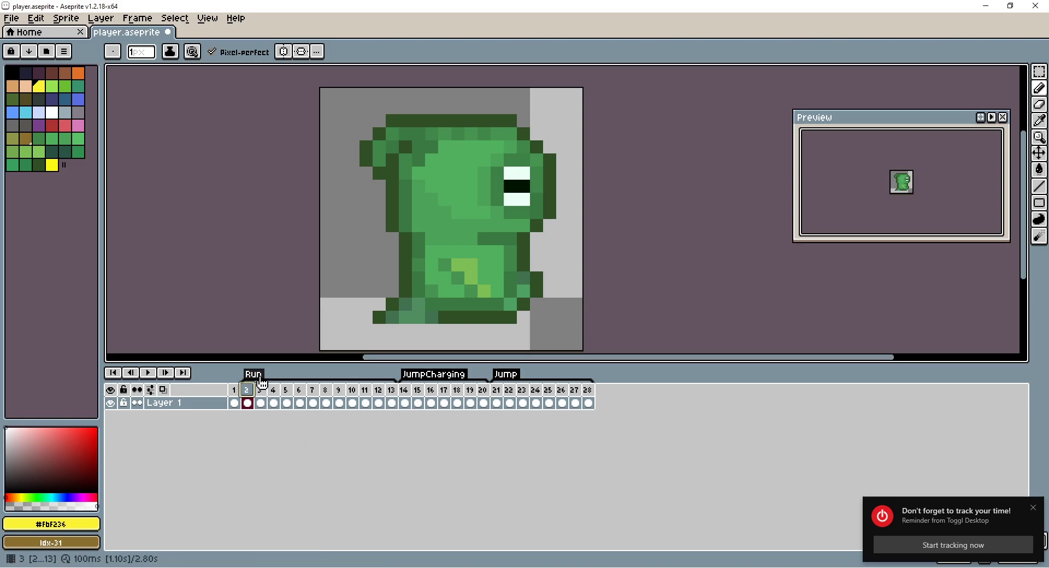
pyautogui.click(148, 373)
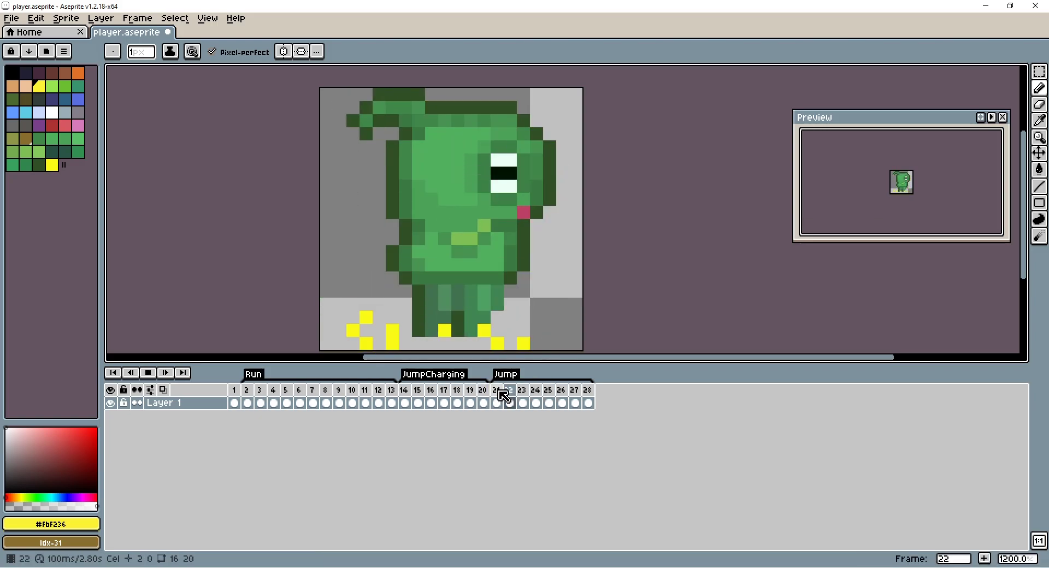
pyautogui.doubleClick(457, 377)
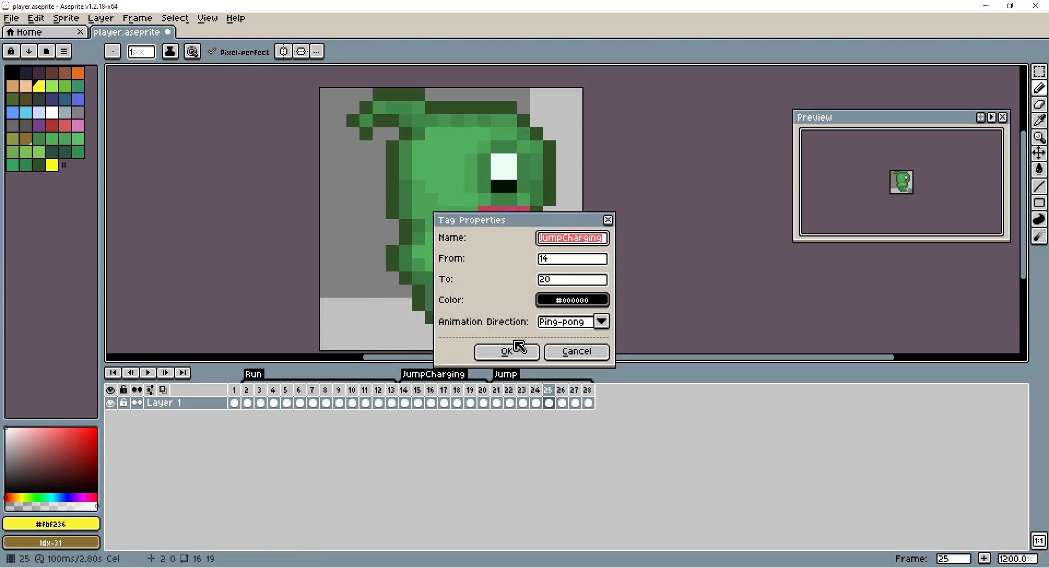
pyautogui.click(507, 352)
# Set the Jump tag's animation direction to reverse.
pyautogui.click(496, 402)
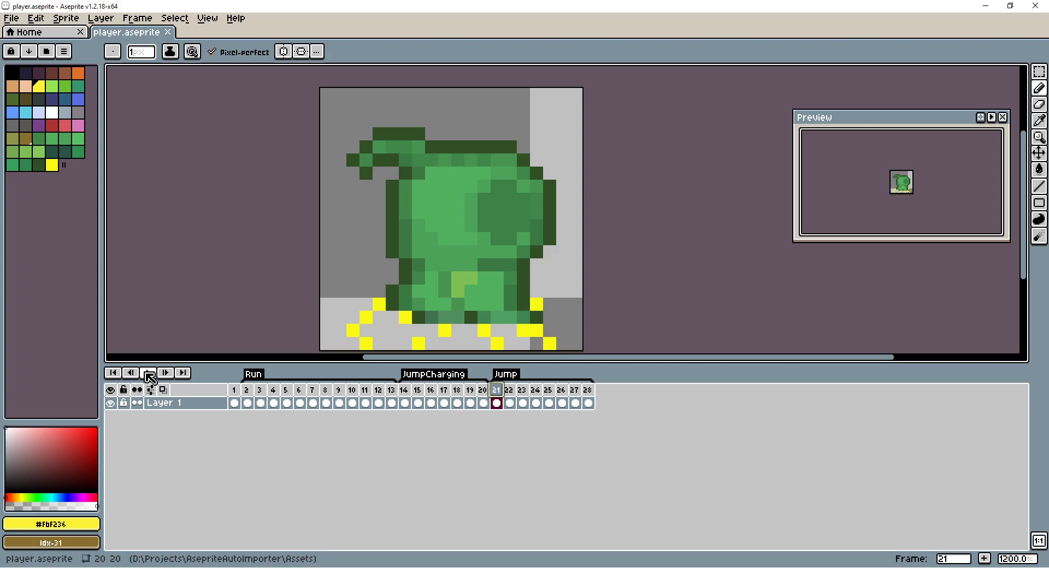
pyautogui.click(147, 373)
pyautogui.doubleClick(506, 374)
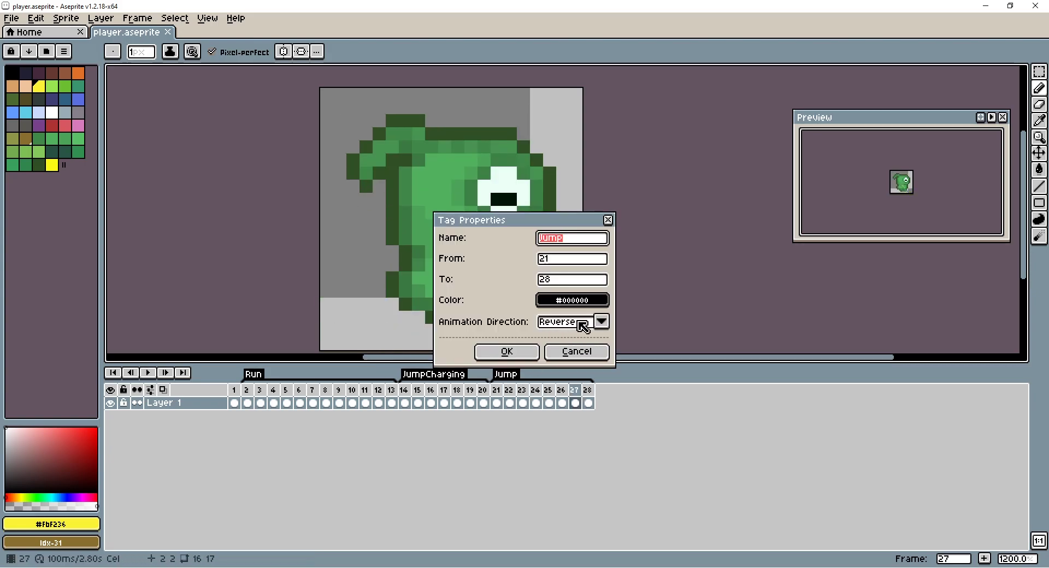
pyautogui.click(514, 352)
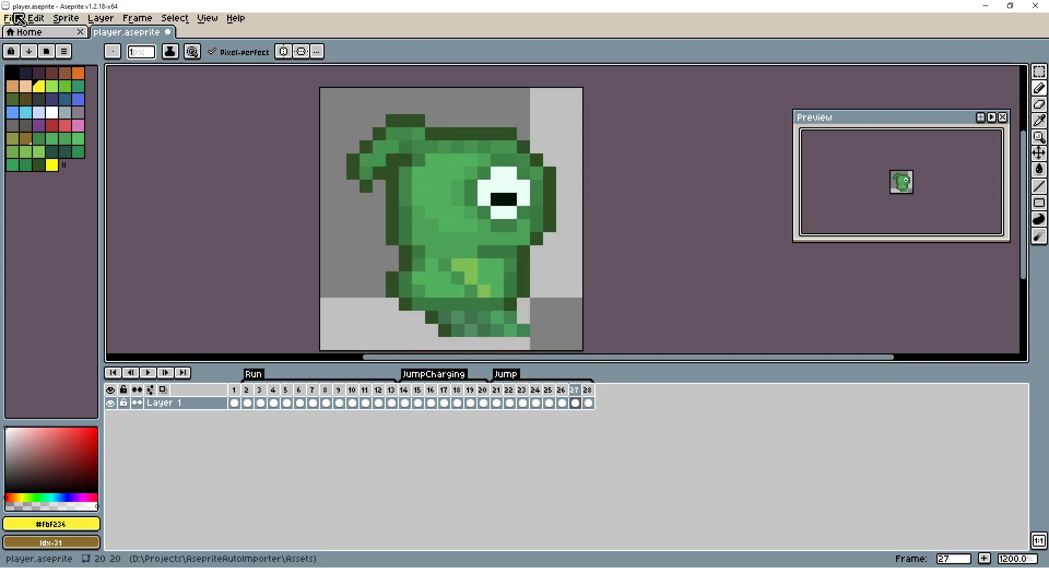
# Save player.aseprite as a new file, browsing to the Unity project's Assets folder.
pyautogui.click(17, 19)
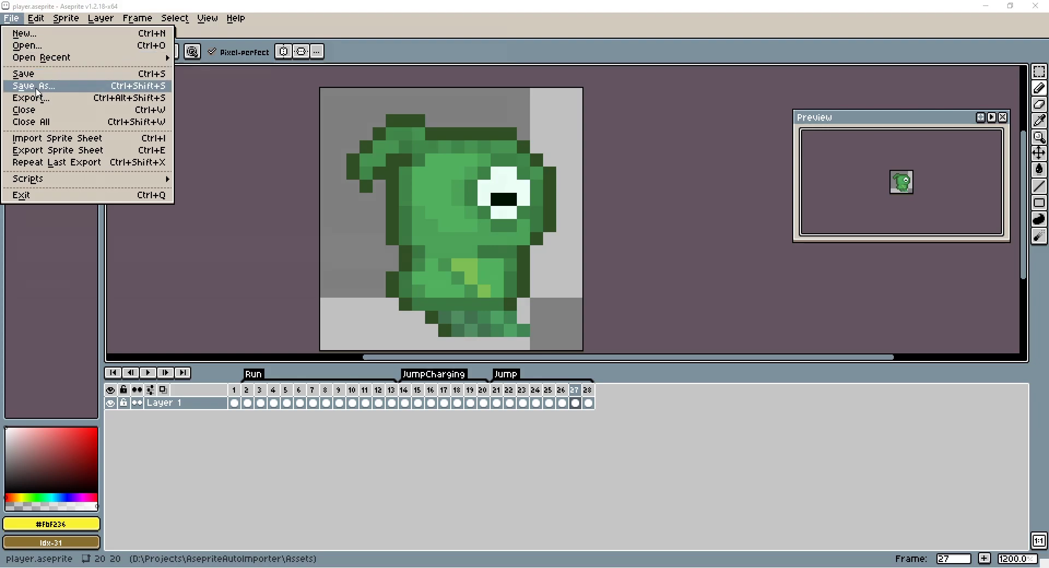
pyautogui.click(38, 86)
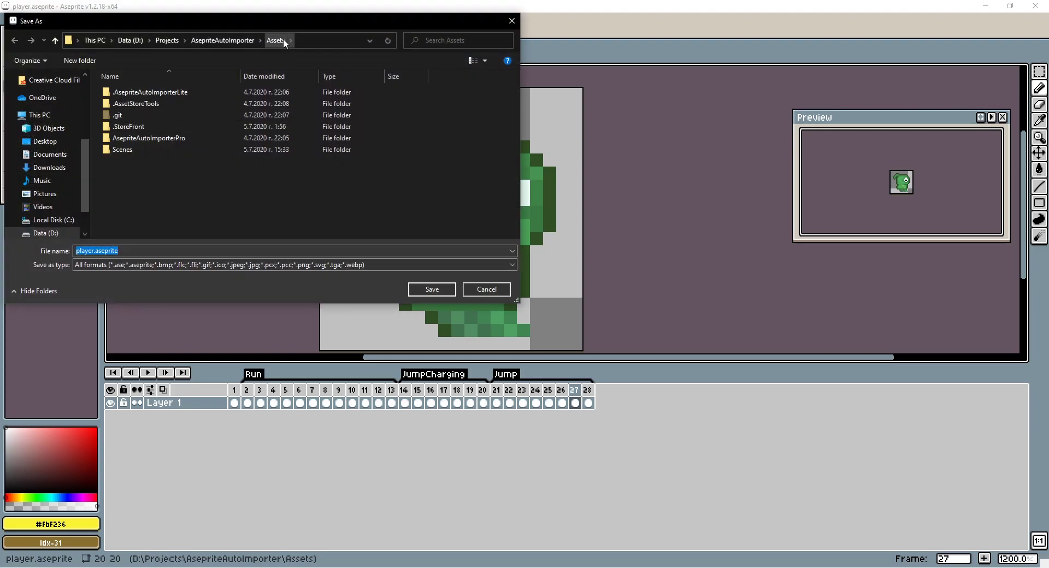
pyautogui.click(418, 291)
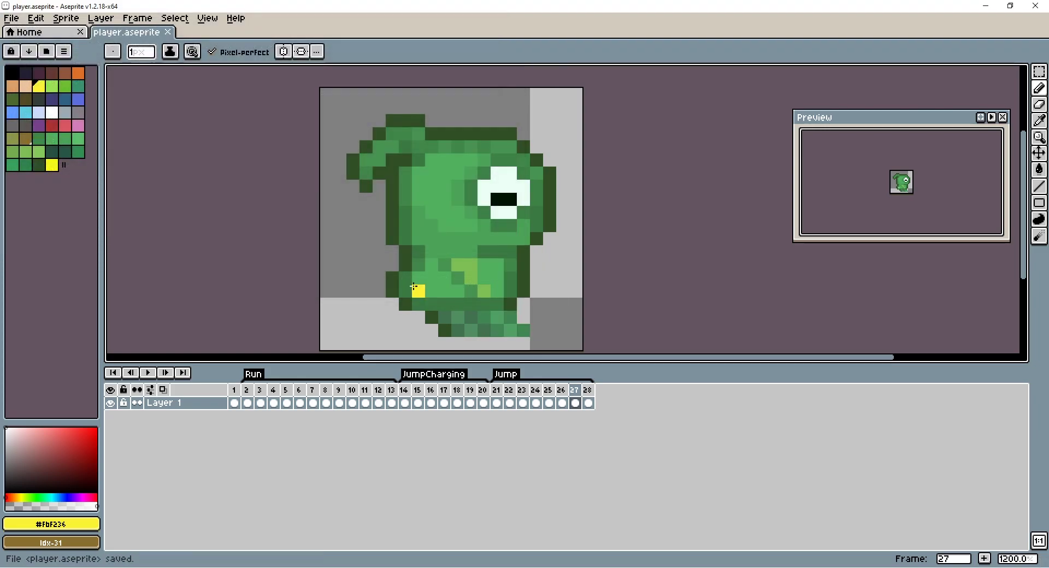
# Confirm the save, then expand the imported player asset to show its clips and frame sprites.
pyautogui.click(595, 562)
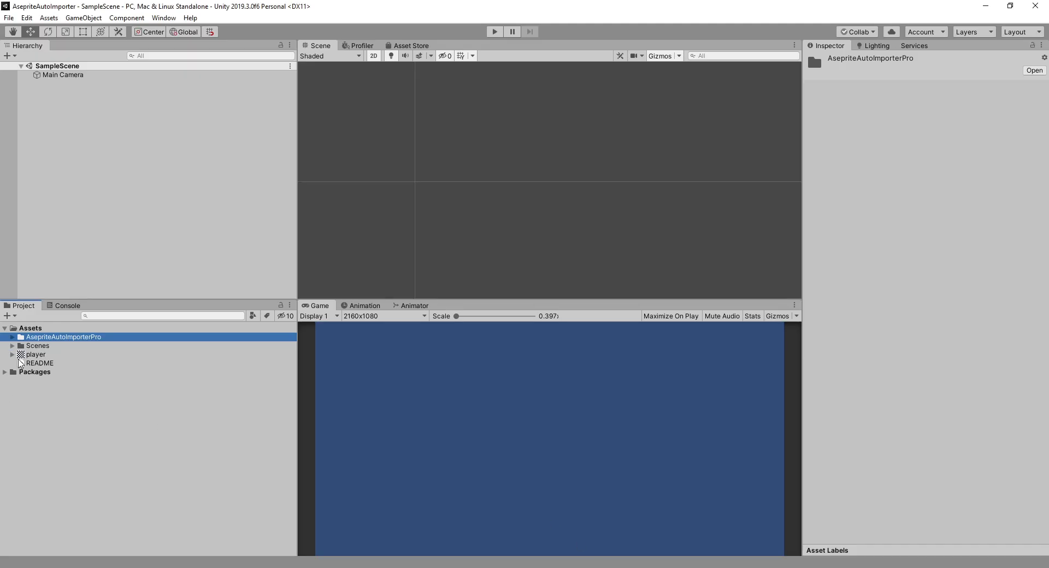
pyautogui.click(24, 355)
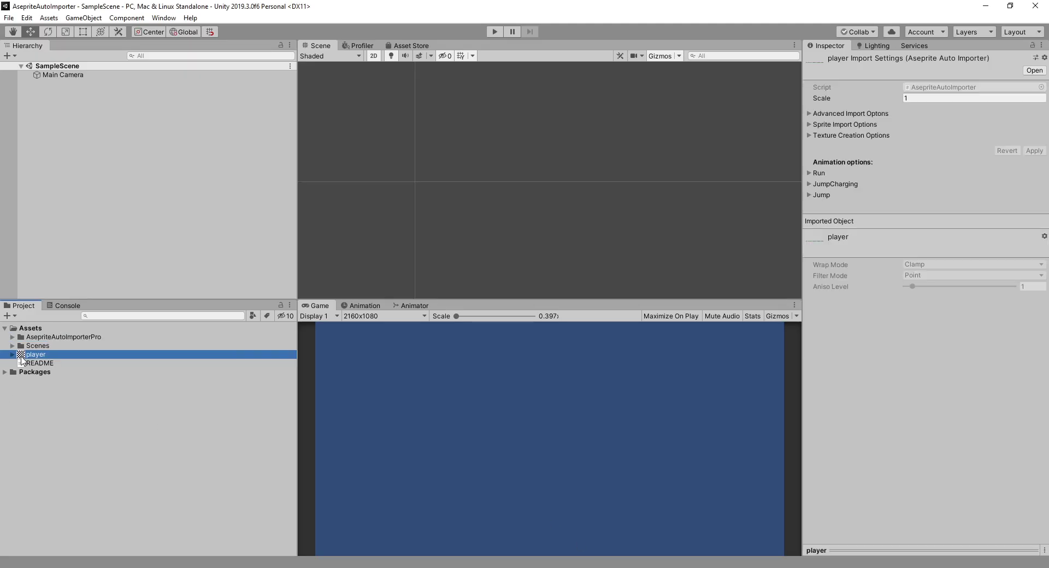
pyautogui.click(11, 355)
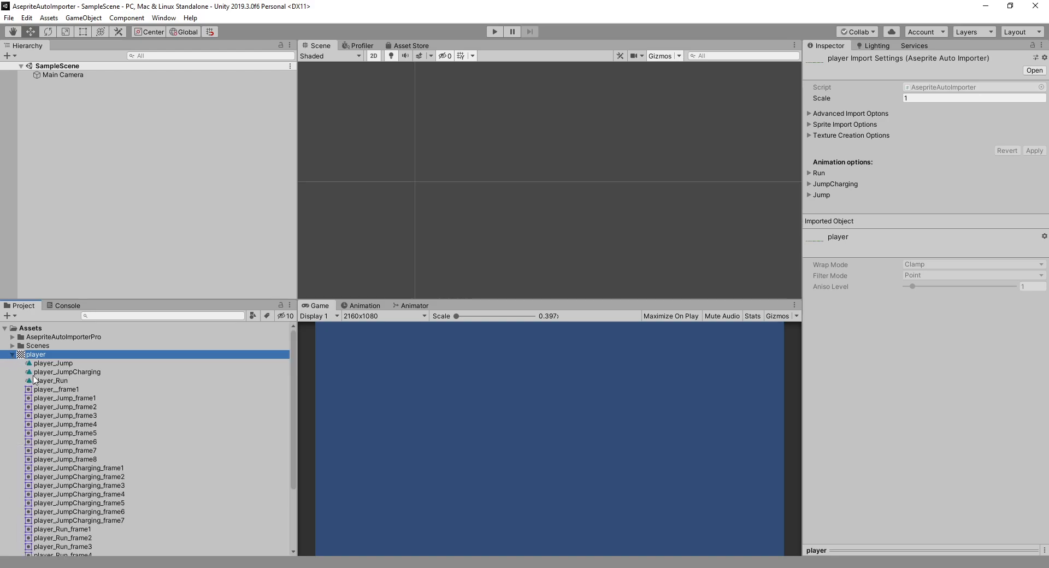
pyautogui.scroll(-3, 74, 422)
pyautogui.scroll(3, 74, 422)
pyautogui.click(67, 365)
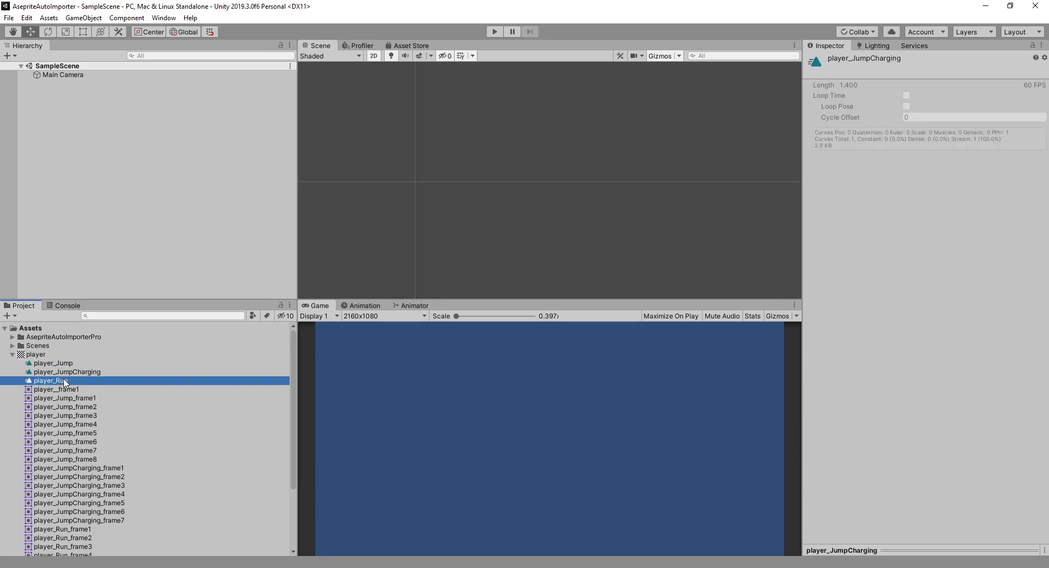
pyautogui.click(45, 392)
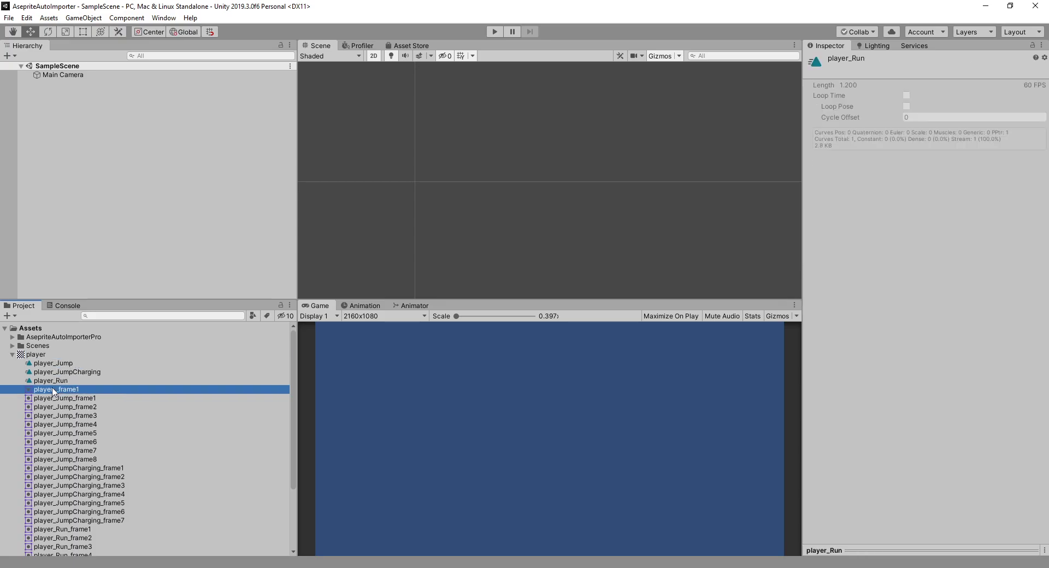
# Place three copies of the player_frame1 sprite into the scene.
pyautogui.moveTo(46, 391); pyautogui.dragTo(64, 123)
pyautogui.moveTo(58, 389); pyautogui.dragTo(66, 129)
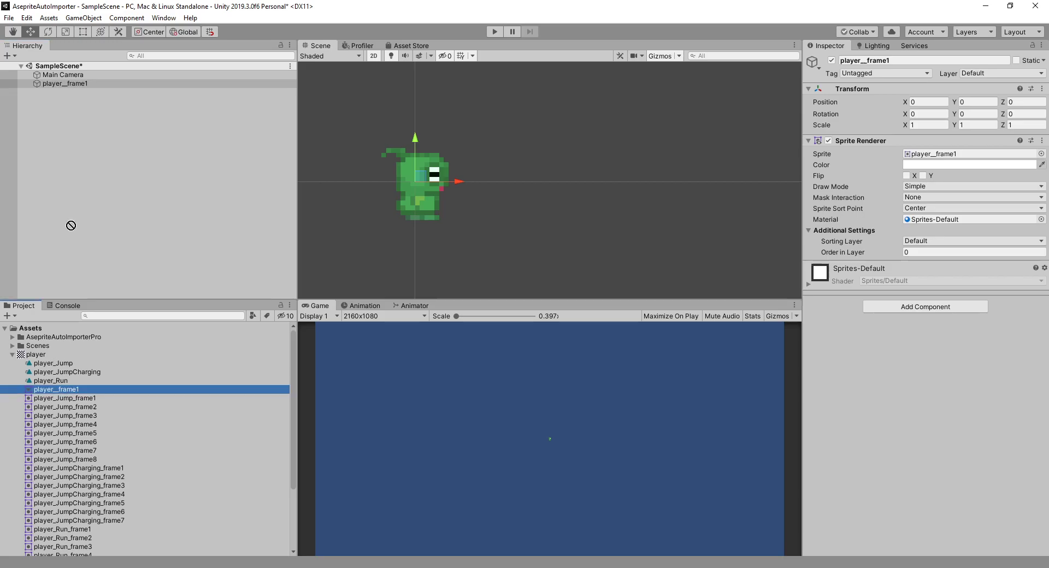
pyautogui.moveTo(61, 391); pyautogui.dragTo(75, 169)
# Attach player_Jump, player_JumpCharging and another animation clip to the three sprites.
pyautogui.click(65, 83)
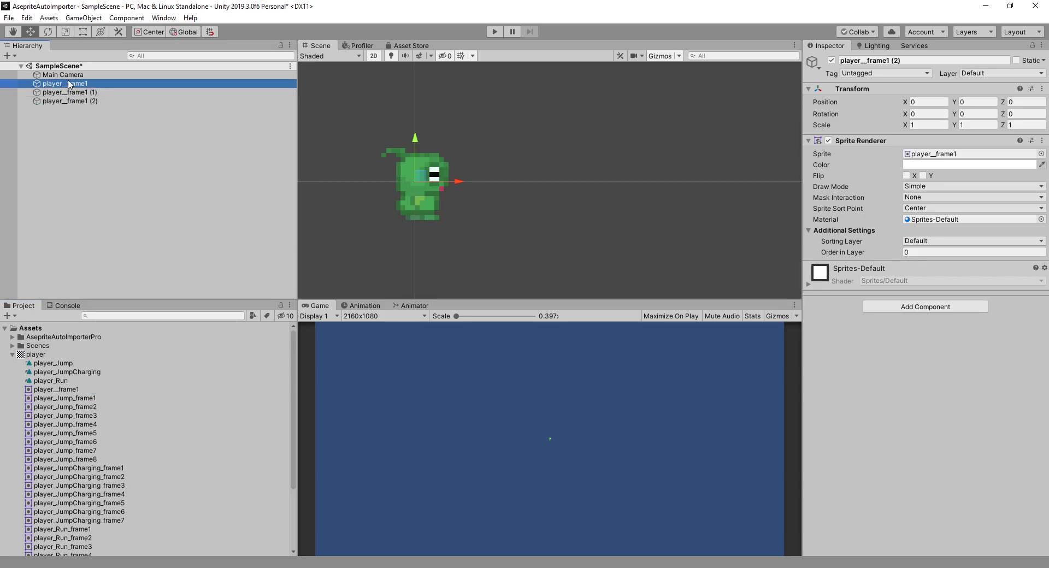
pyautogui.click(53, 361)
pyautogui.moveTo(53, 360); pyautogui.dragTo(64, 85)
pyautogui.click(68, 373)
pyautogui.moveTo(68, 373); pyautogui.dragTo(89, 101)
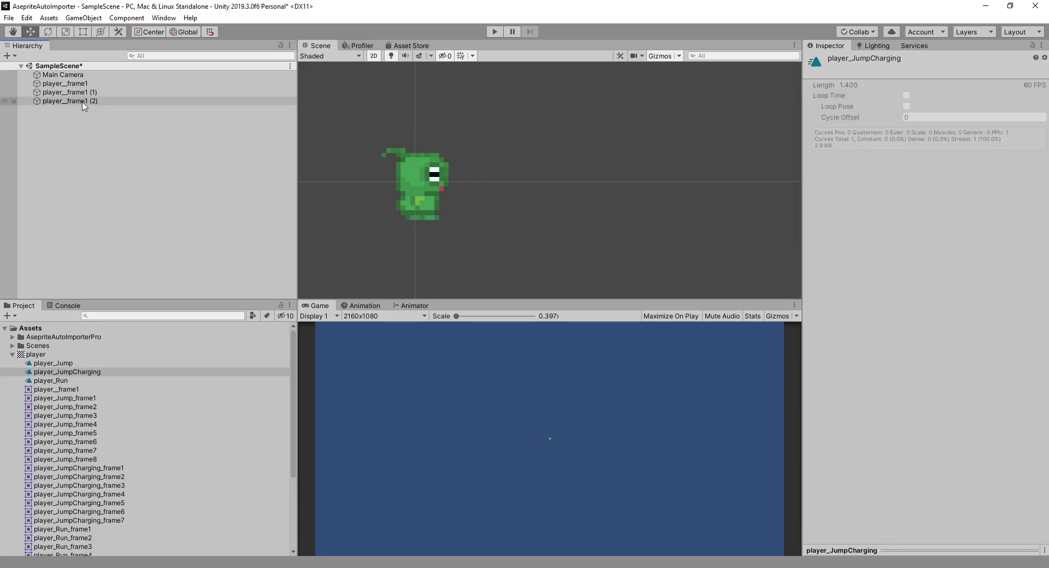
pyautogui.moveTo(90, 114); pyautogui.dragTo(82, 102)
# Spread the three characters apart along the X axis.
pyautogui.moveTo(456, 182)
pyautogui.mouseDown()
pyautogui.moveTo(720, 181)
pyautogui.moveTo(682, 181)
pyautogui.mouseUp()
pyautogui.click(60, 91)
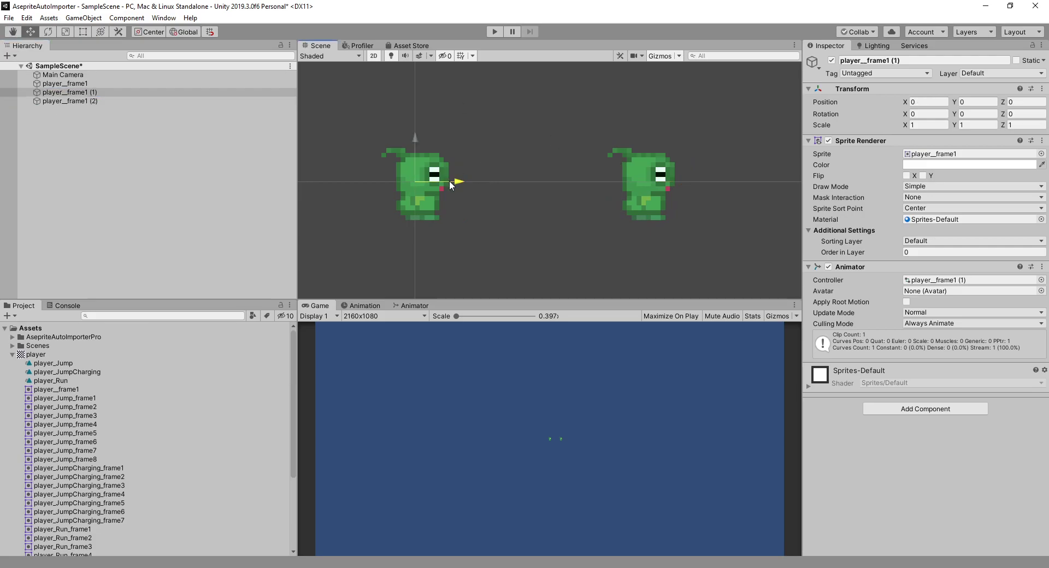
pyautogui.moveTo(449, 181); pyautogui.dragTo(559, 181)
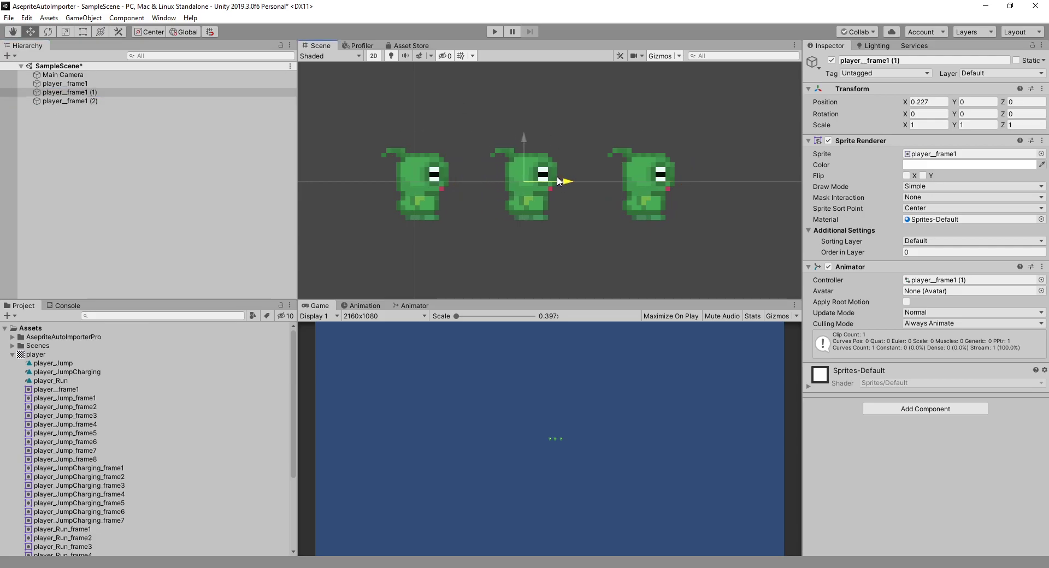
# Enter Play mode, then enable Loop Time for the Run, JumpCharging and Jump clips and apply.
pyautogui.click(490, 33)
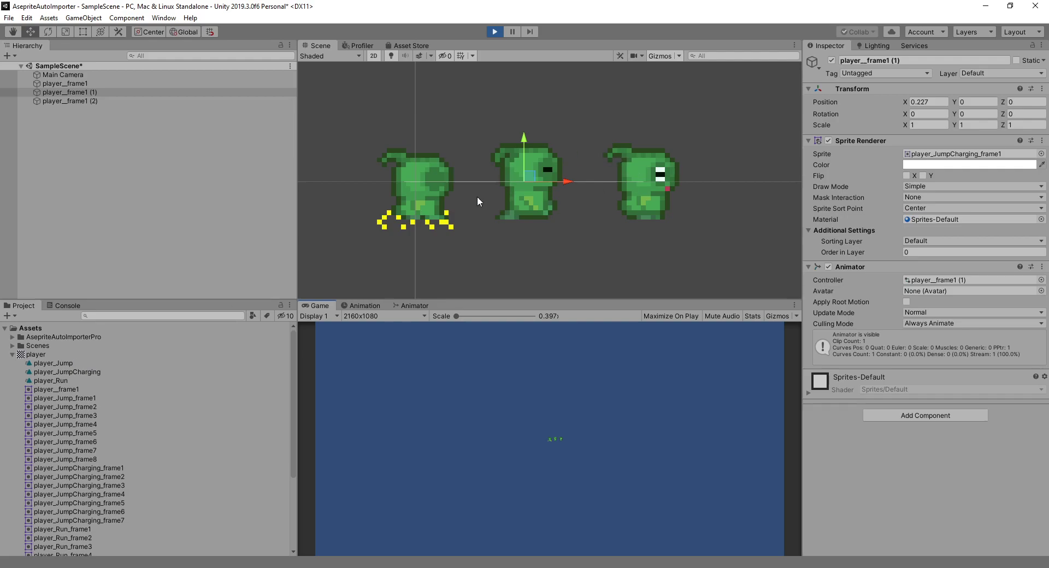
pyautogui.click(40, 356)
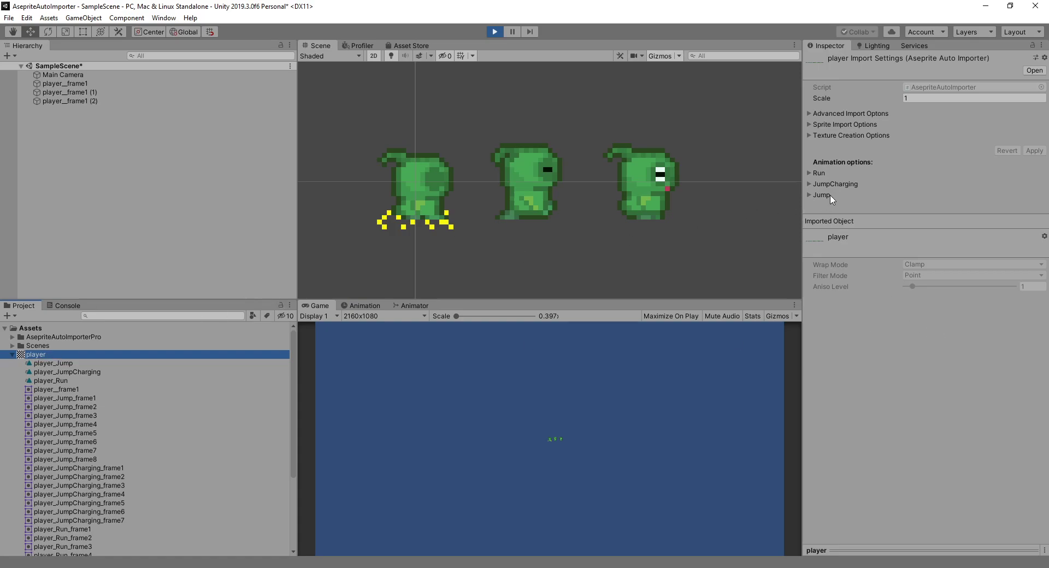
pyautogui.click(815, 163)
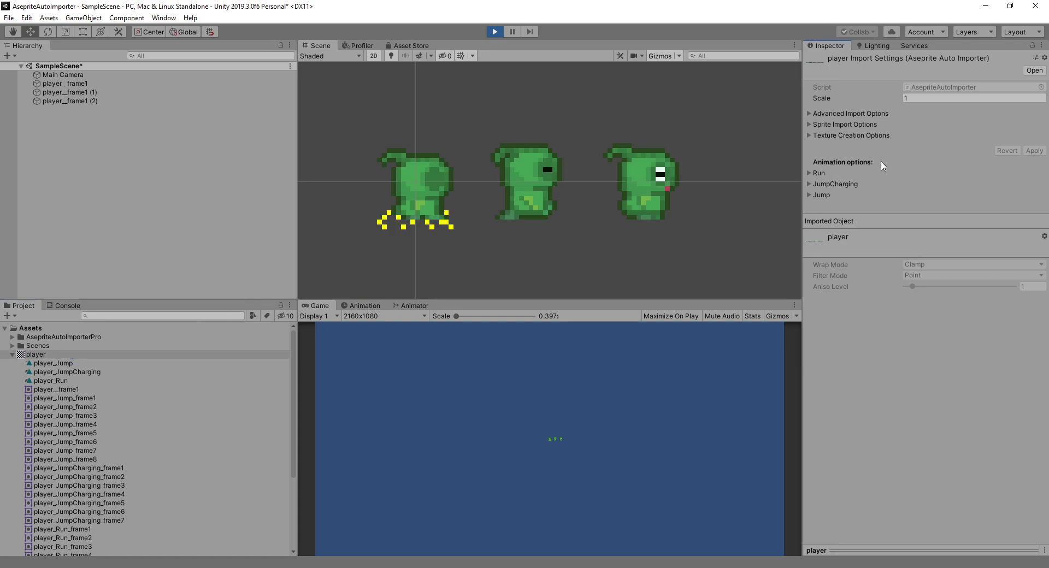
pyautogui.click(820, 173)
pyautogui.click(829, 261)
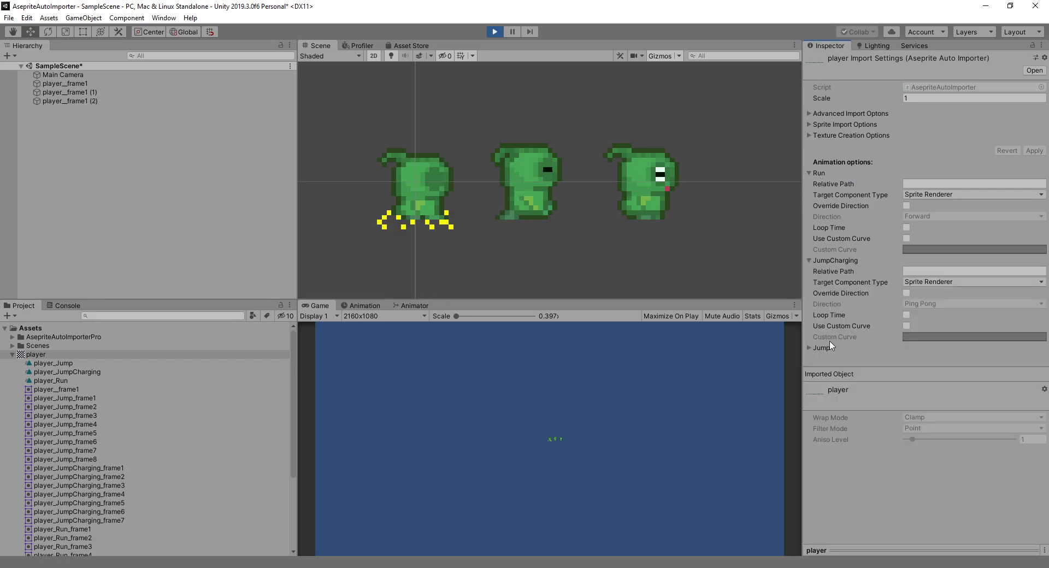
pyautogui.click(821, 349)
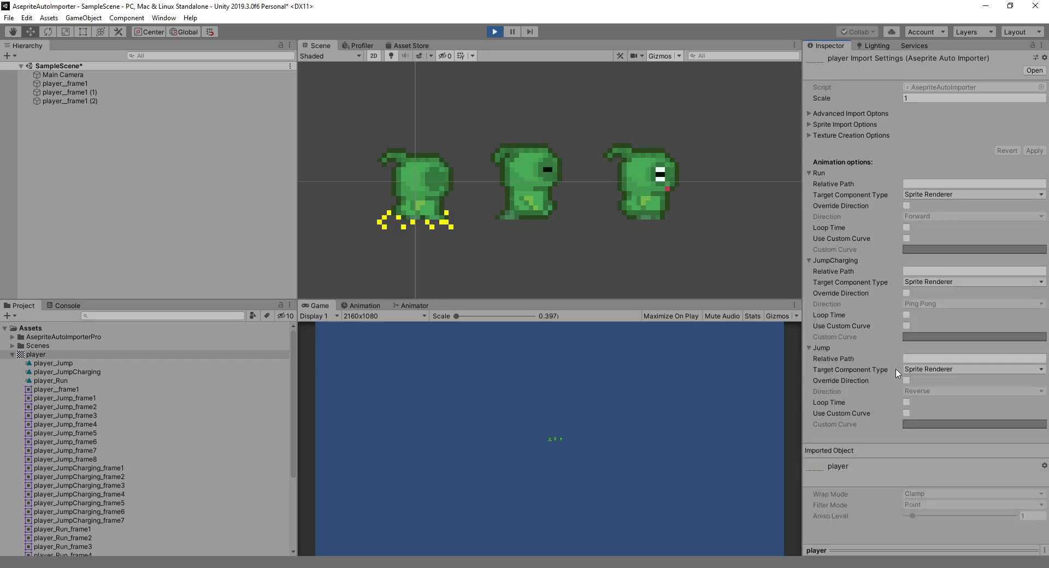
pyautogui.click(907, 402)
pyautogui.click(1034, 151)
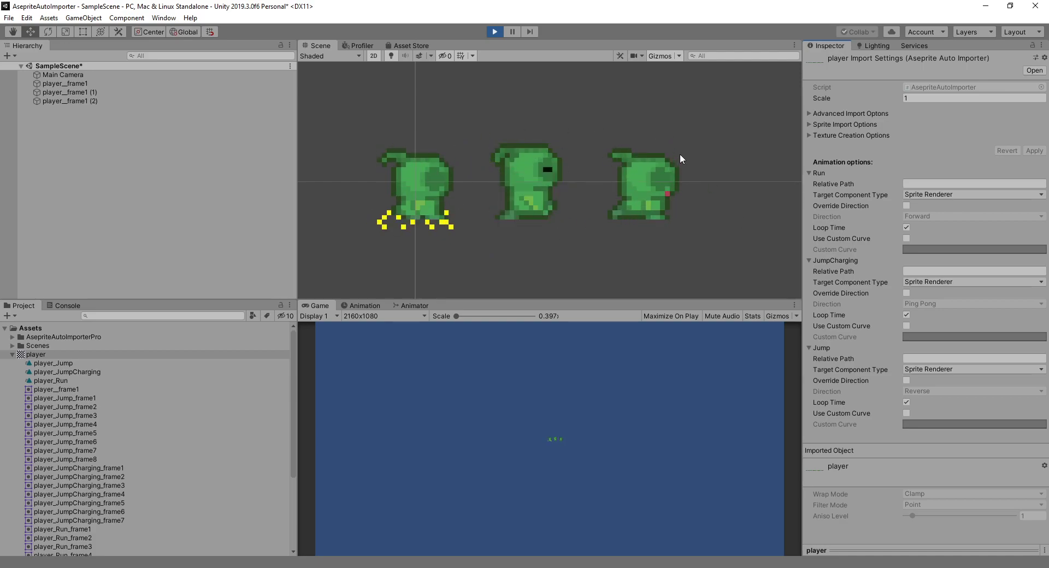
pyautogui.click(861, 114)
pyautogui.click(844, 179)
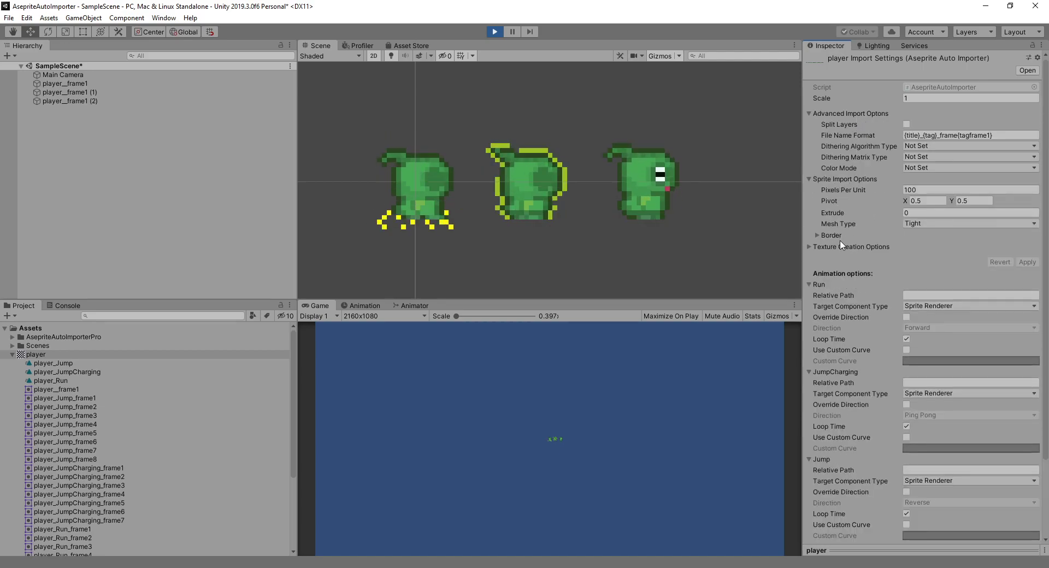
pyautogui.click(841, 247)
pyautogui.click(834, 179)
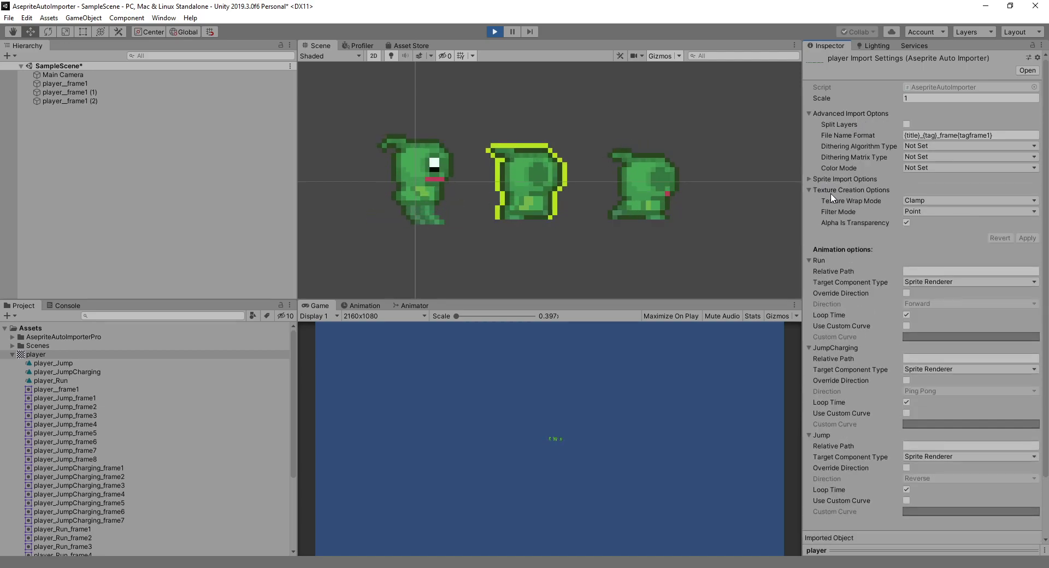
pyautogui.click(844, 114)
pyautogui.click(851, 136)
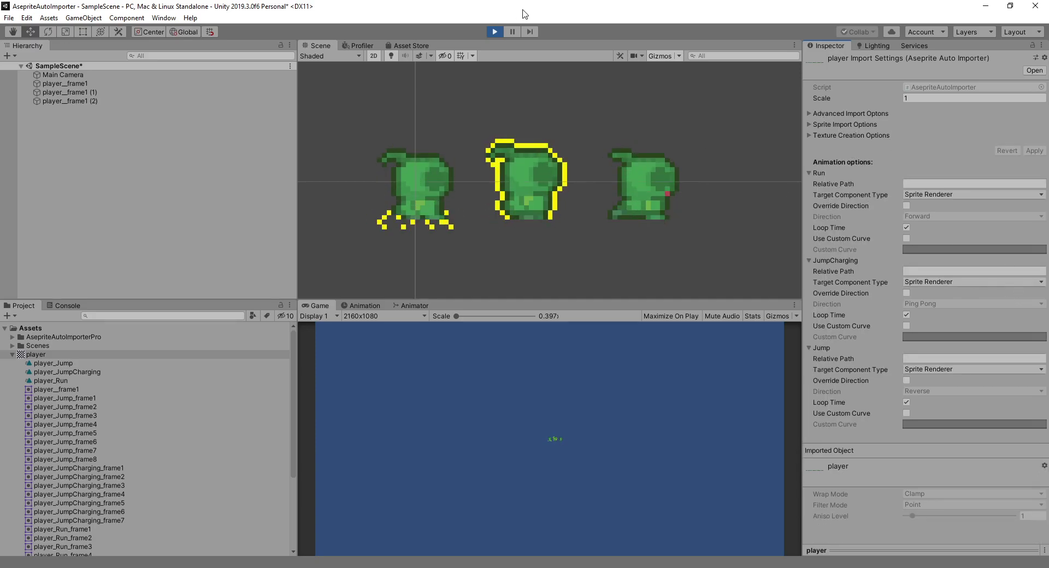
pyautogui.moveTo(841, 206)
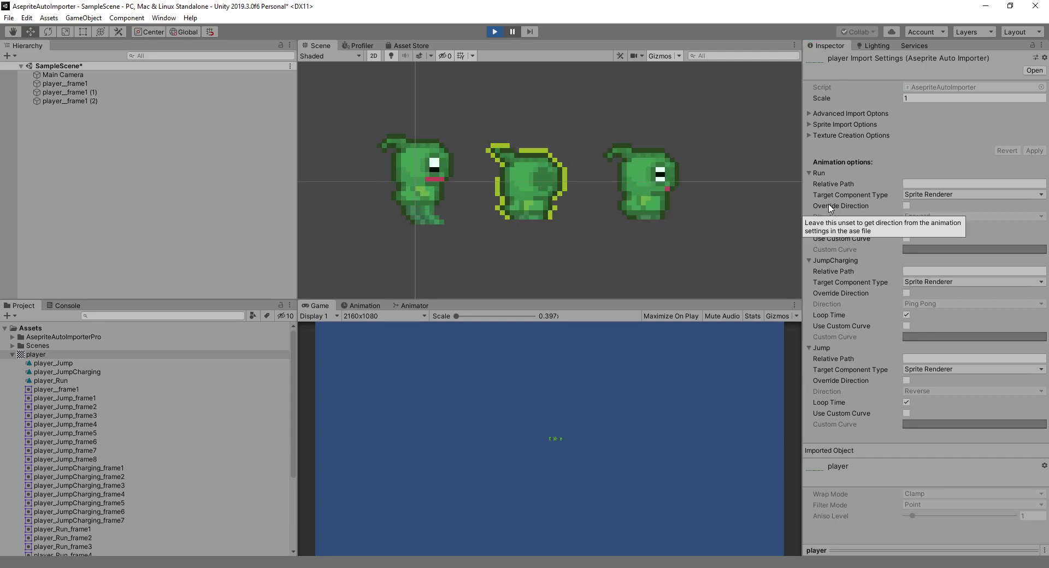
pyautogui.click(818, 113)
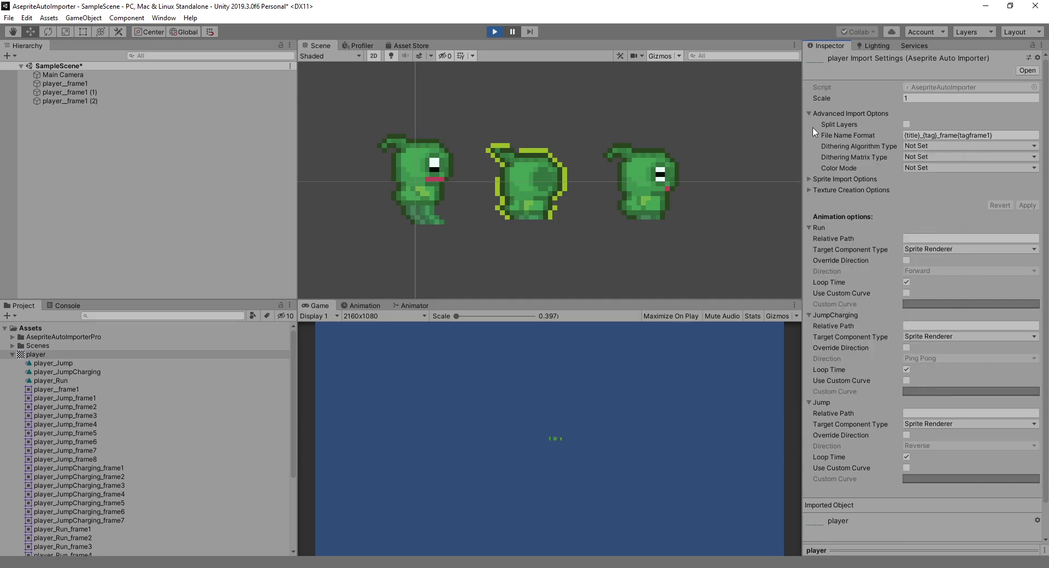
pyautogui.click(818, 114)
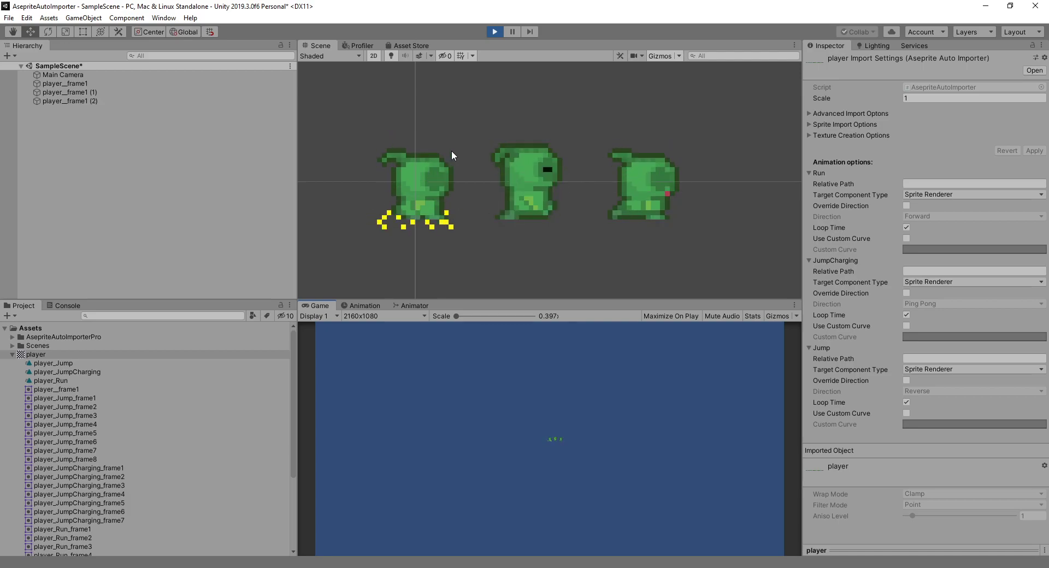
# Shift the hue of all frames to about -177, turning green to purple, and save player.aseprite.
pyautogui.click(506, 182)
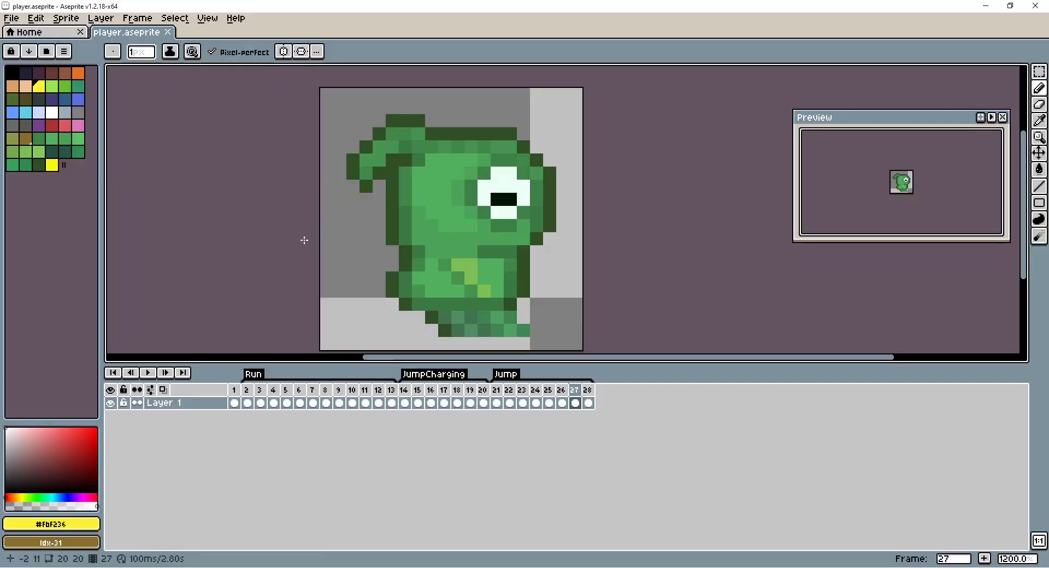
pyautogui.click(242, 401)
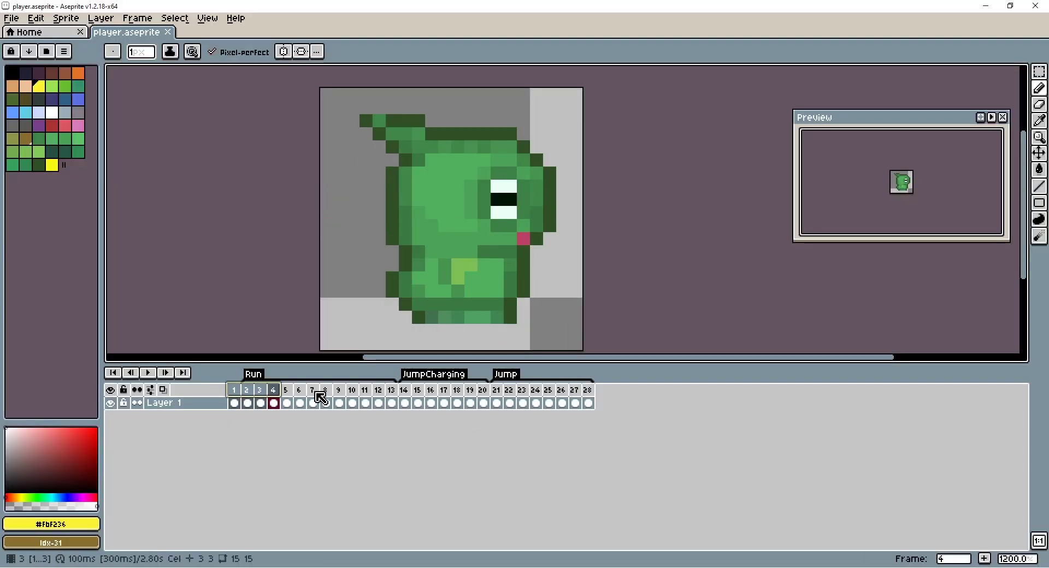
pyautogui.press('Left')
pyautogui.click(34, 20)
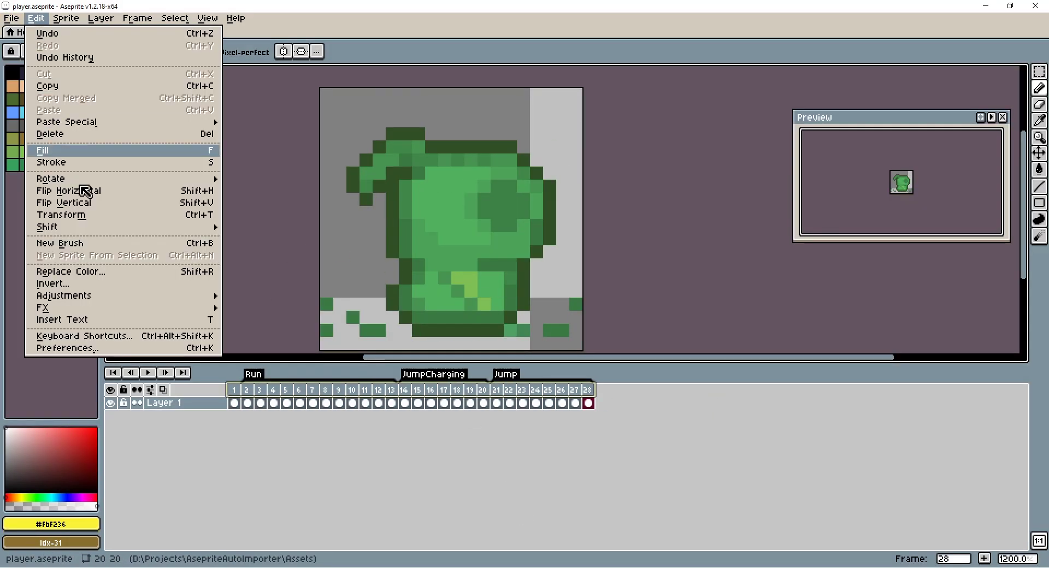
pyautogui.moveTo(64, 295)
pyautogui.click(280, 310)
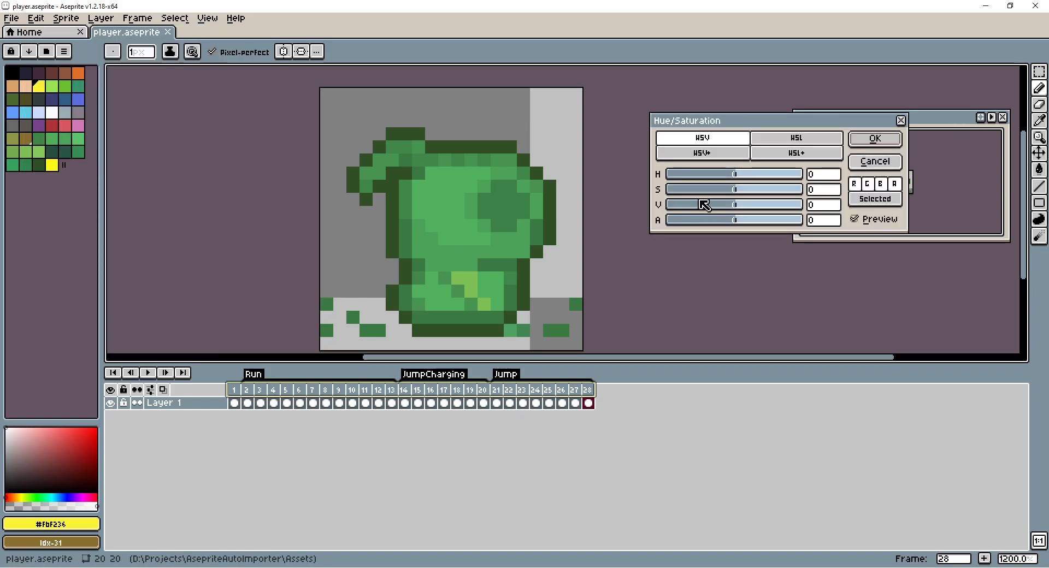
pyautogui.moveTo(697, 174); pyautogui.dragTo(678, 181)
pyautogui.click(875, 138)
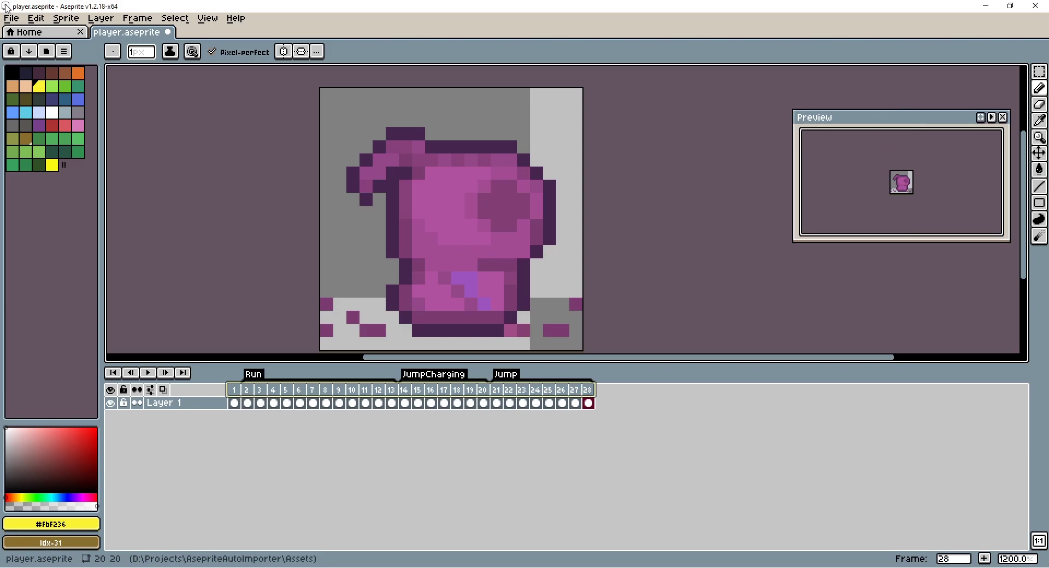
pyautogui.click(12, 18)
pyautogui.click(33, 72)
# Return to Unity so the purple sprites re-import, then collapse the player asset.
pyautogui.hotkey('alt', 'Tab')
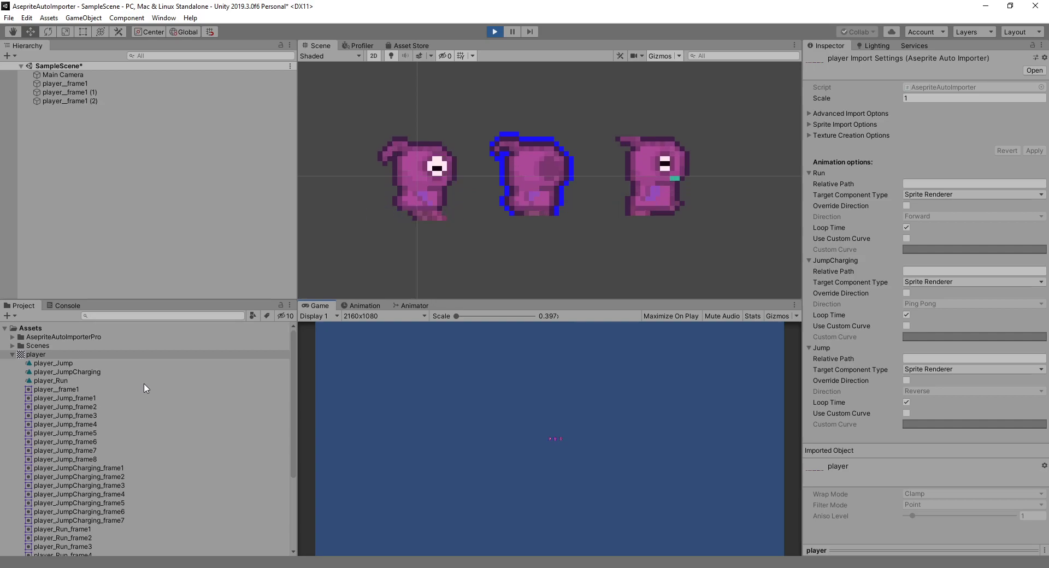
pyautogui.doubleClick(73, 356)
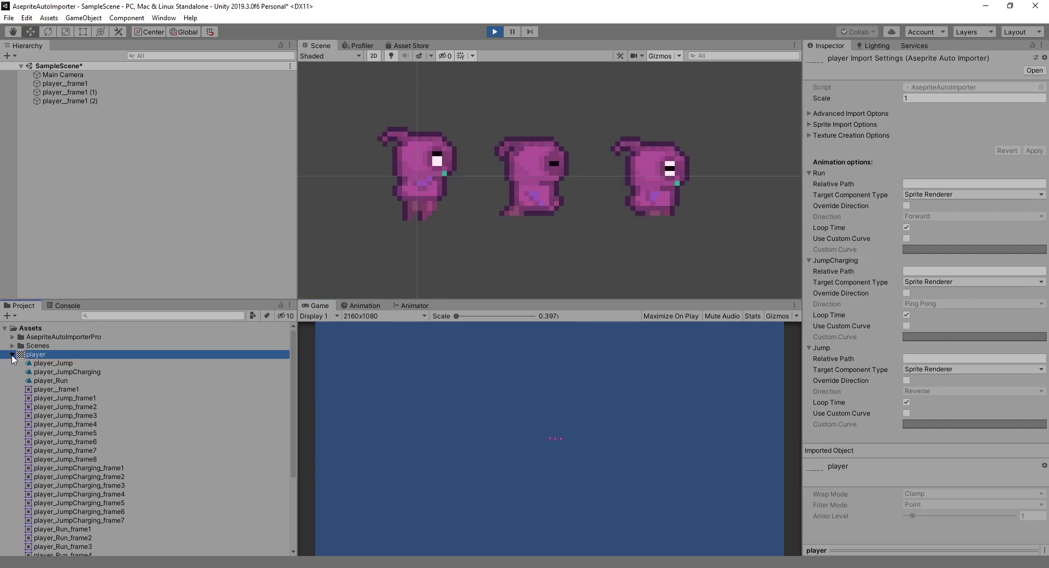